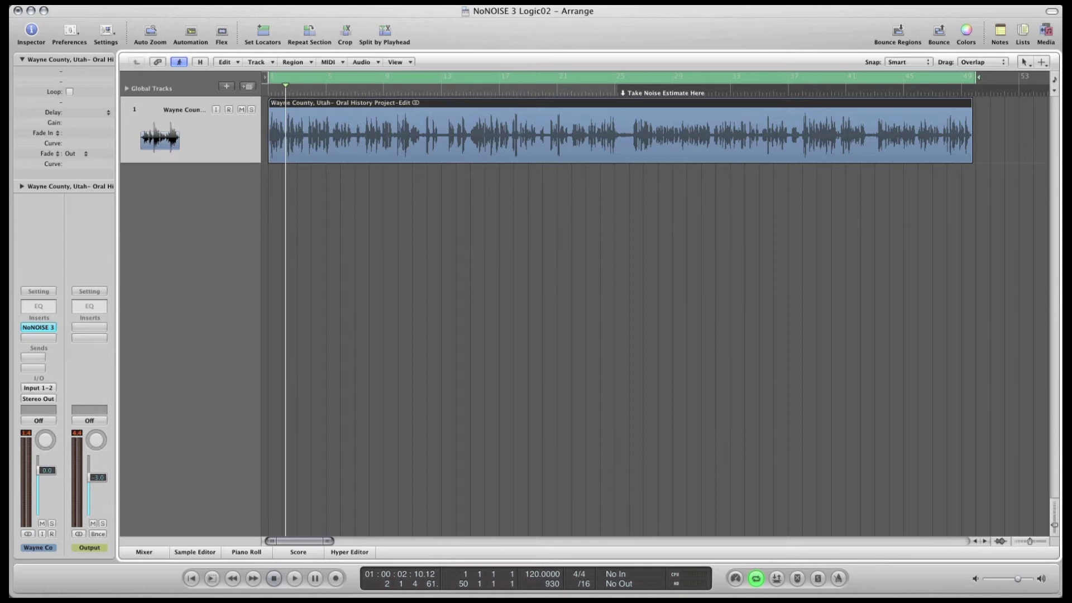
Play the oral-history recording briefly to audition it, then stop playback
key(space)
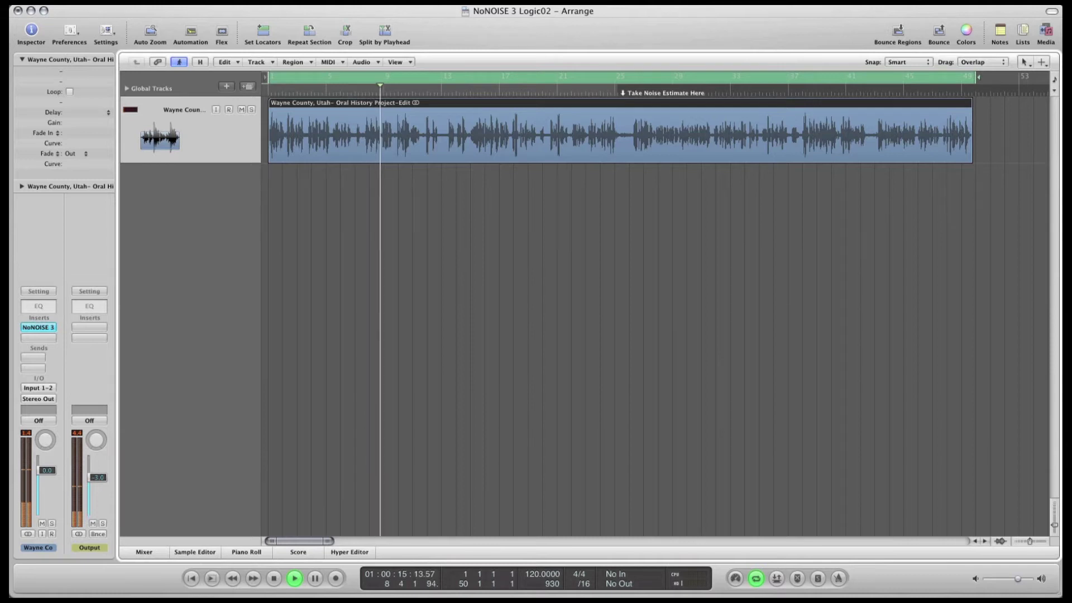
key(space)
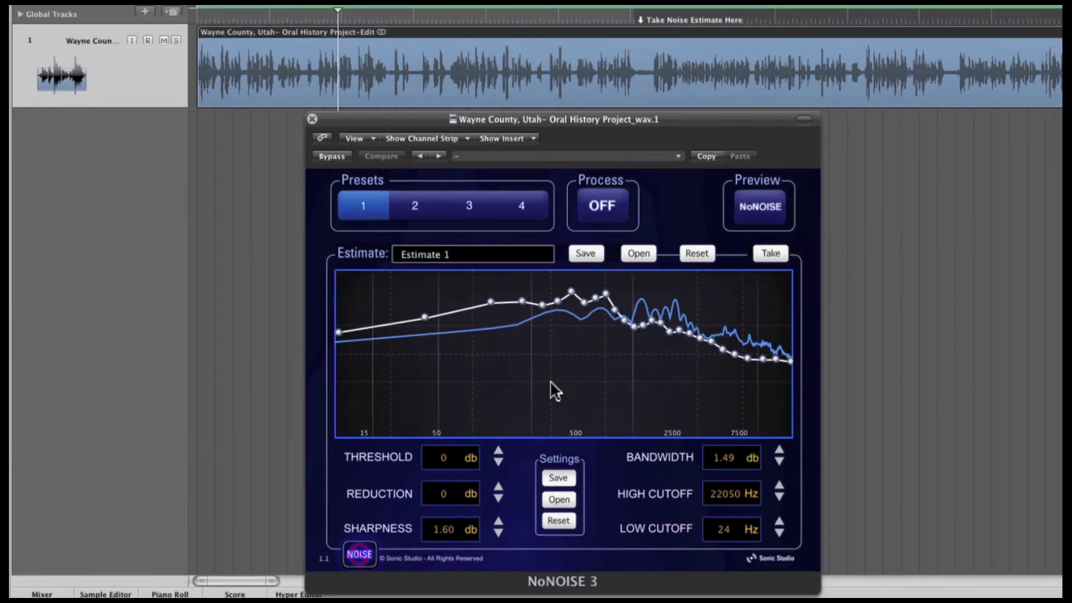
Reset the NoNOISE 3 estimate curve to its default slope and switch Process ON
click(551, 519)
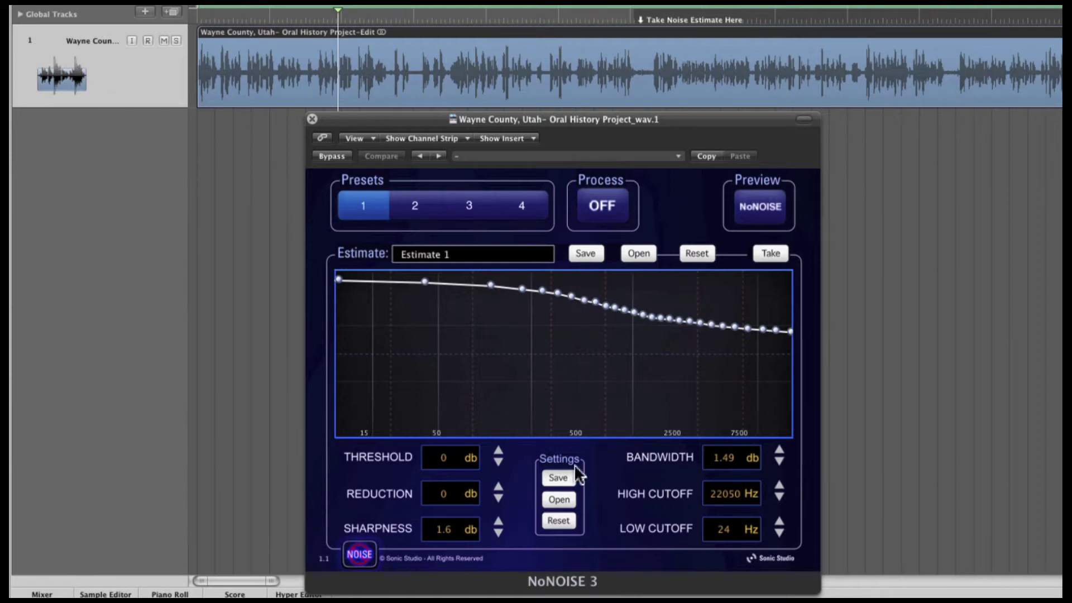
click(611, 210)
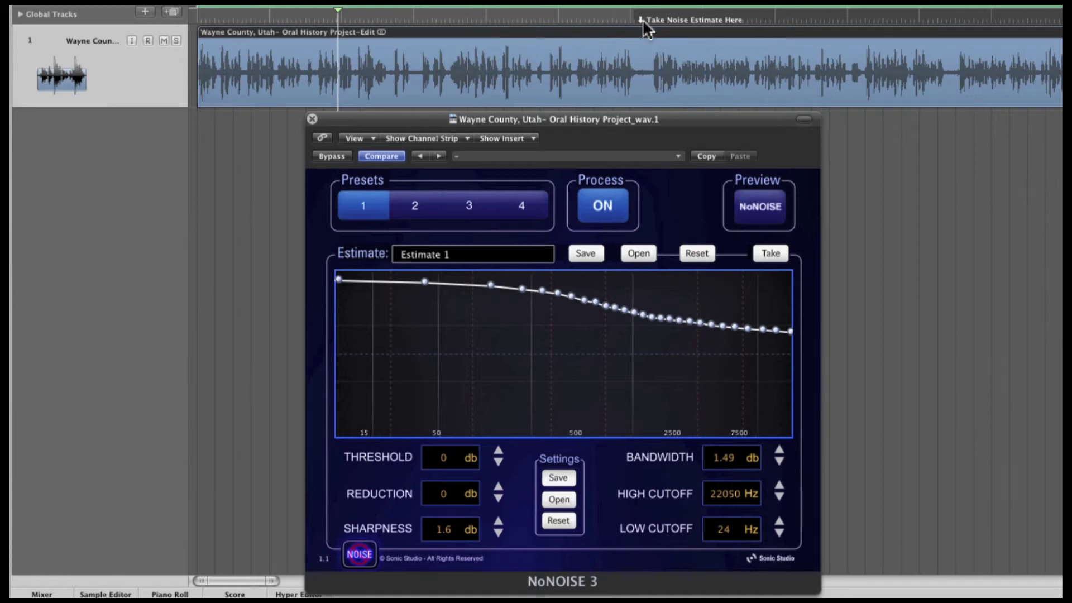
Capture a new noise estimate while playing from the Take Noise Estimate Here marker
click(602, 14)
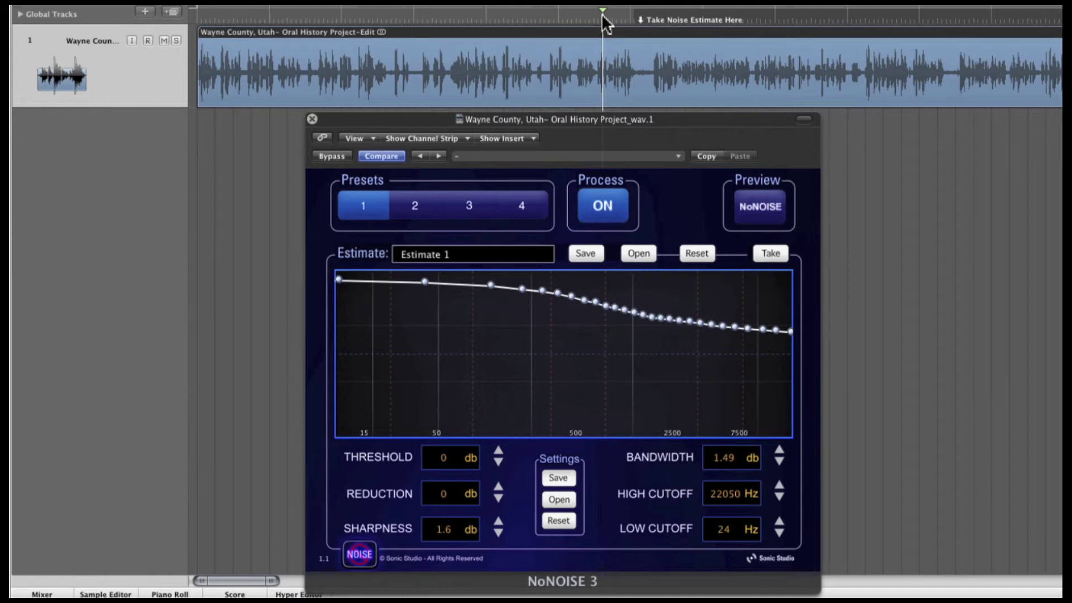
key(space)
click(767, 254)
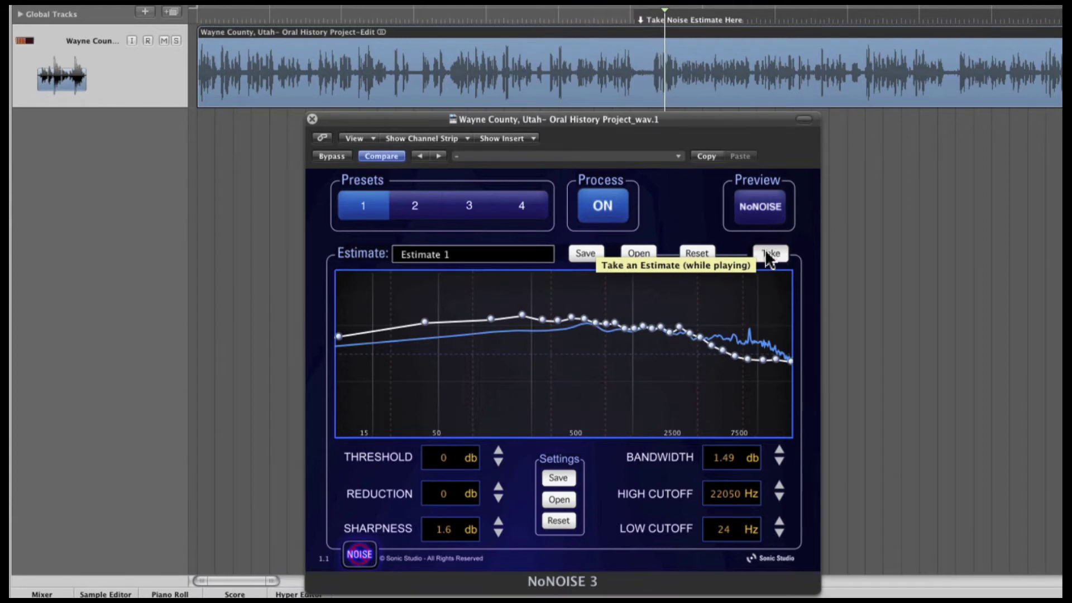
key(space)
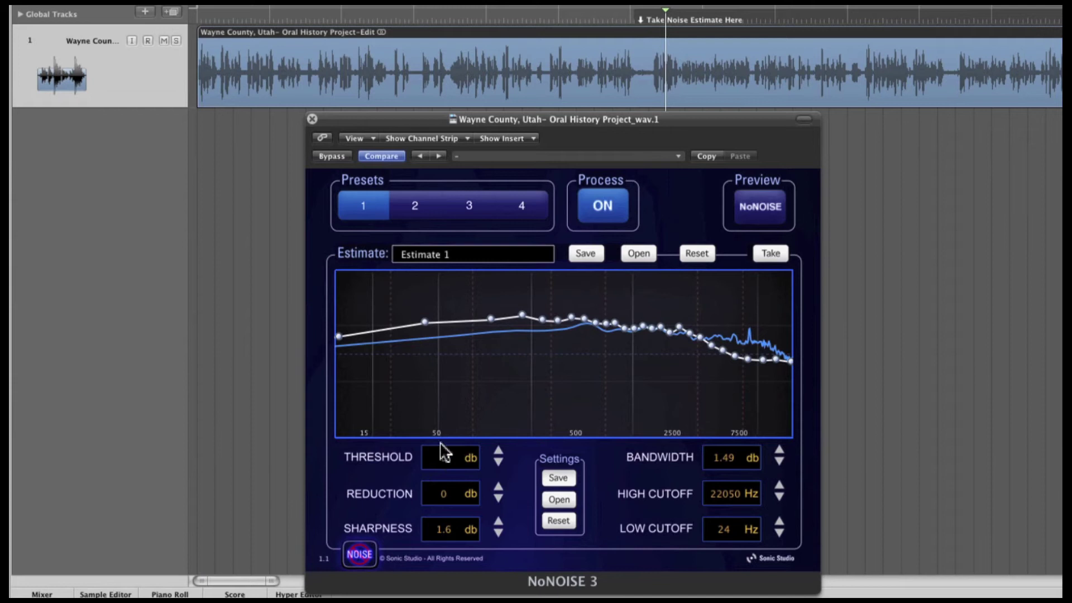
Raise Threshold to 35 db and lower Reduction to -21 db
drag(423, 413, 428, 380)
drag(442, 510, 441, 525)
Audition the removed noise, replay from the start, and compare with Process off and on
click(752, 212)
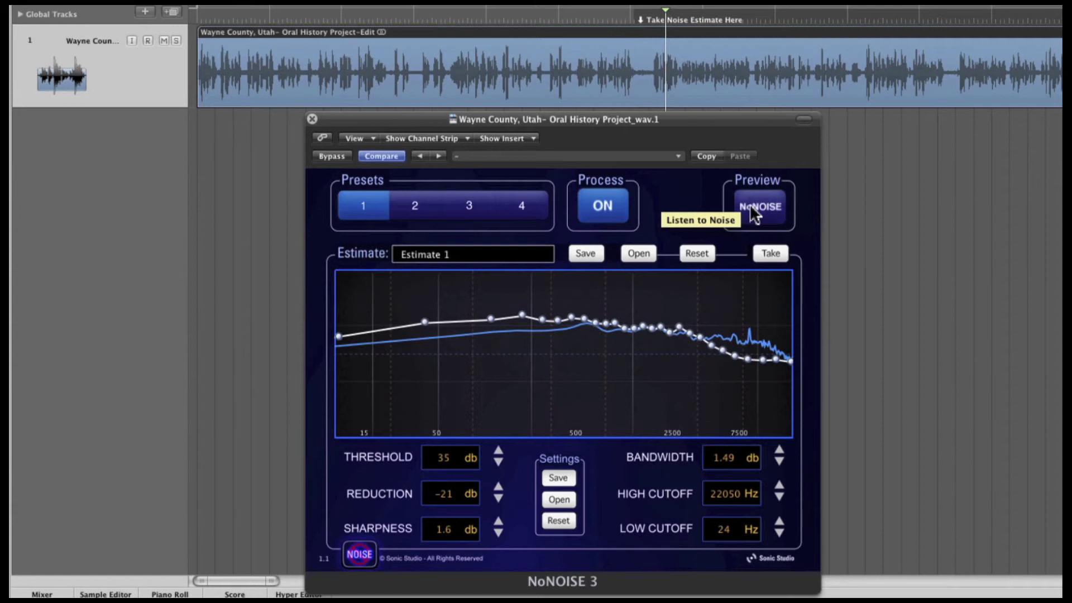
click(372, 8)
key(space)
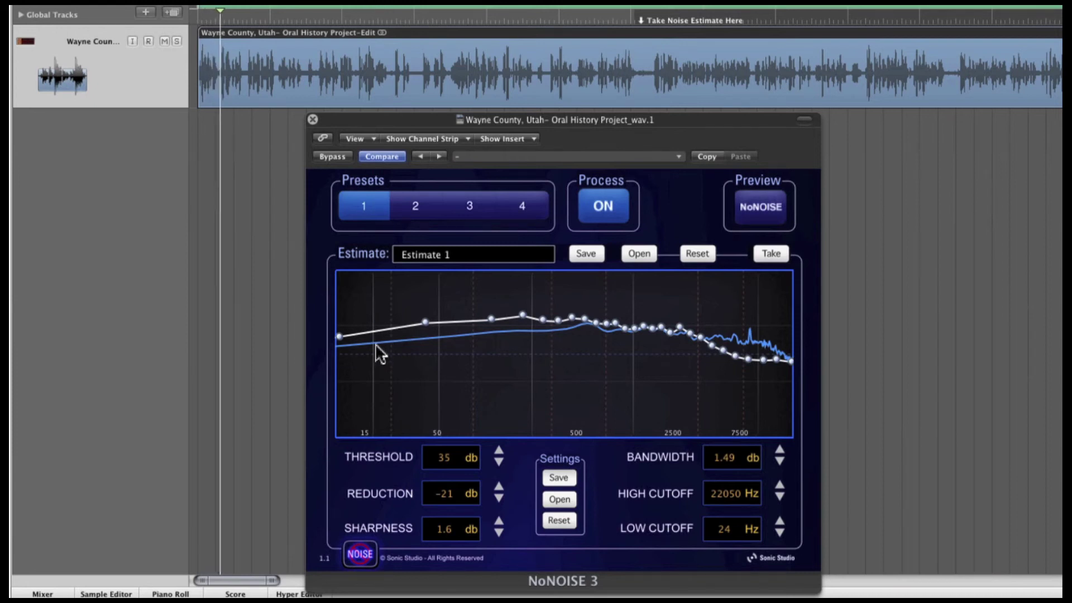
click(596, 210)
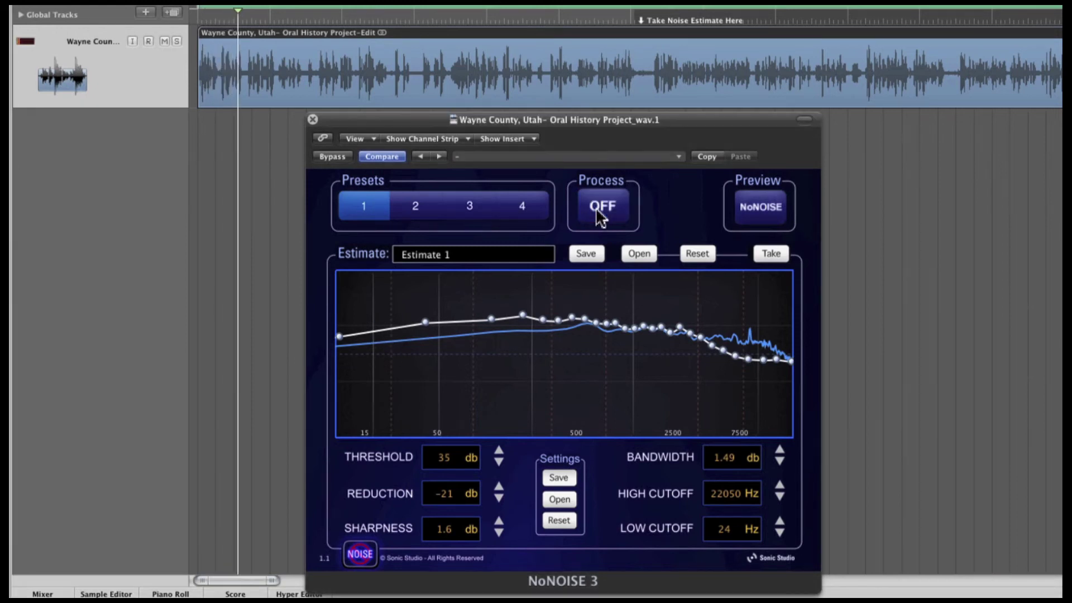
click(595, 207)
Set Reduction -23 db, Low Cutoff 21 Hz, Threshold 38 db, Sharpness 1.63, Bandwidth 1.64, then compare
drag(445, 496, 445, 497)
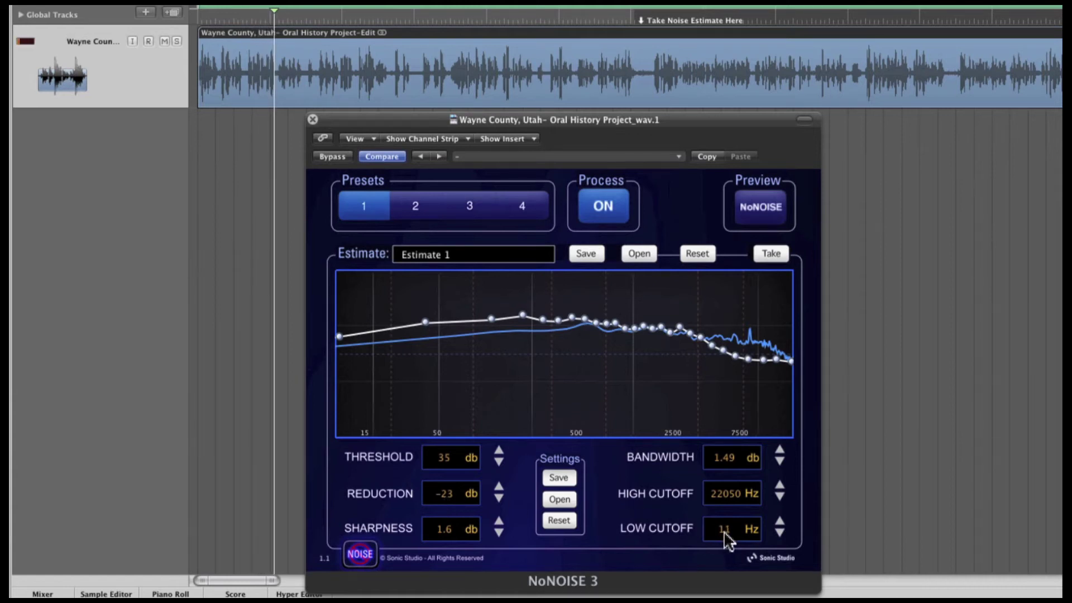
drag(723, 531, 723, 530)
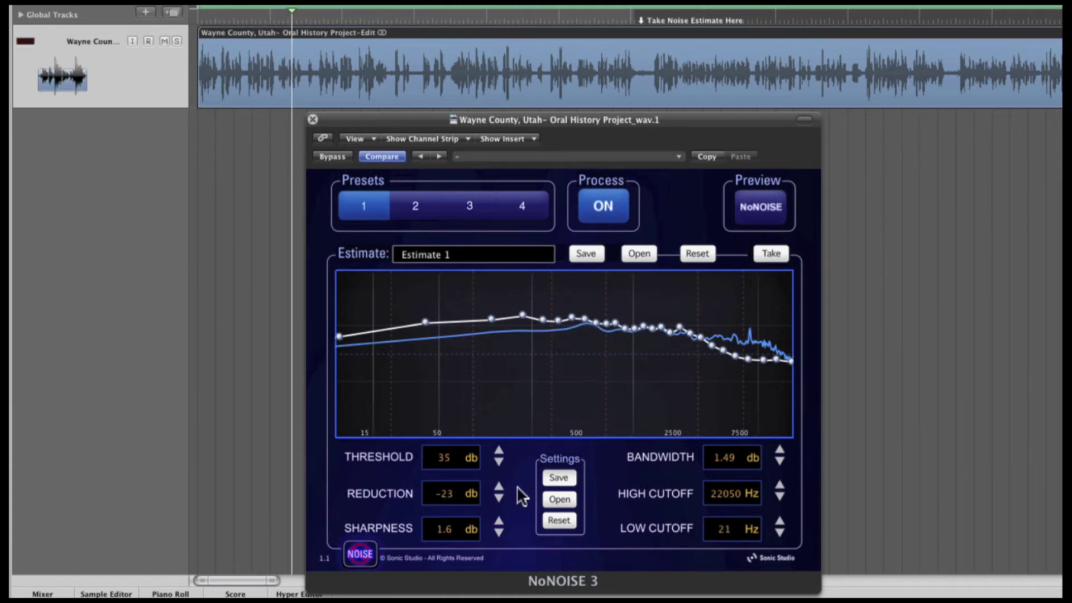
drag(443, 455, 443, 450)
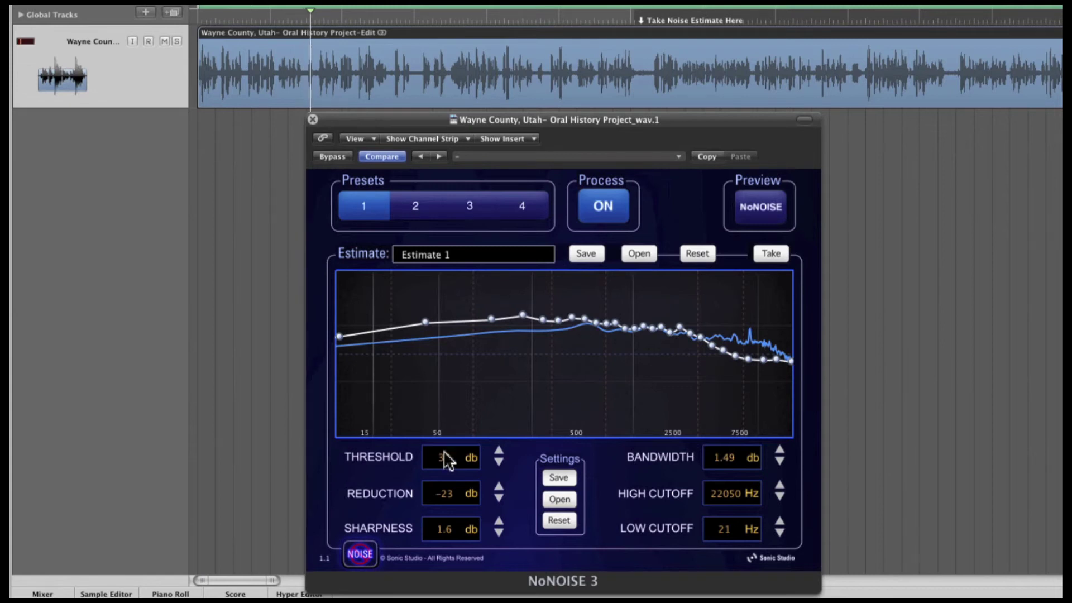
drag(444, 529, 444, 529)
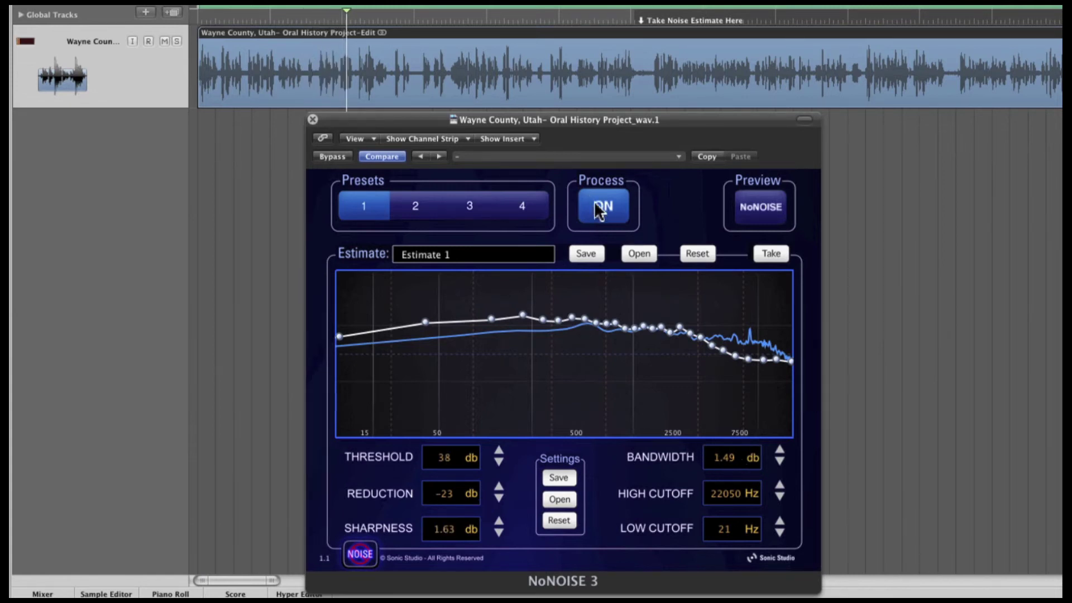
drag(711, 461, 715, 426)
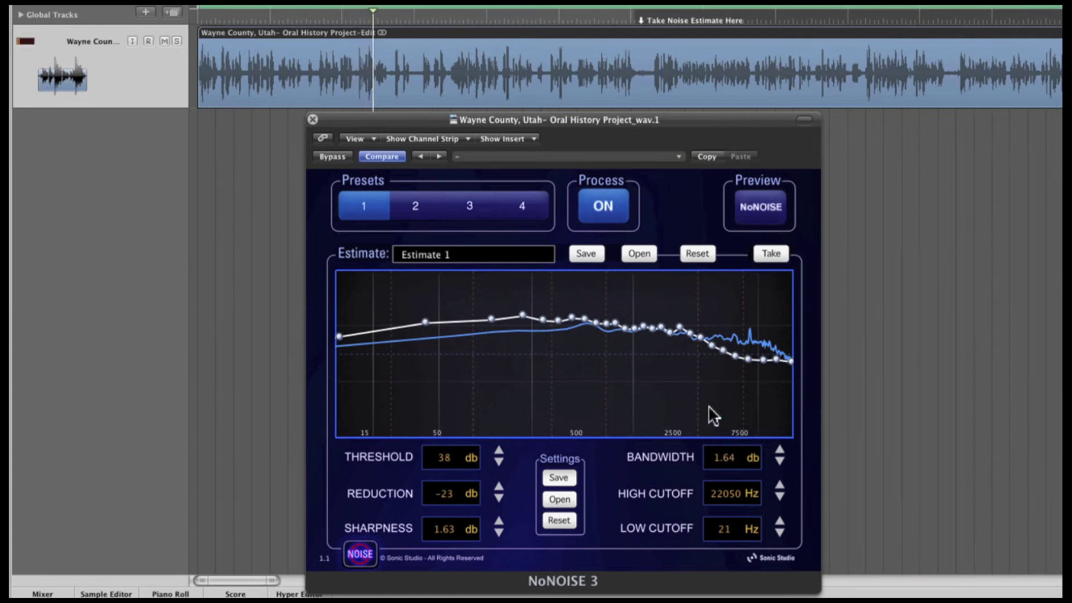
click(602, 211)
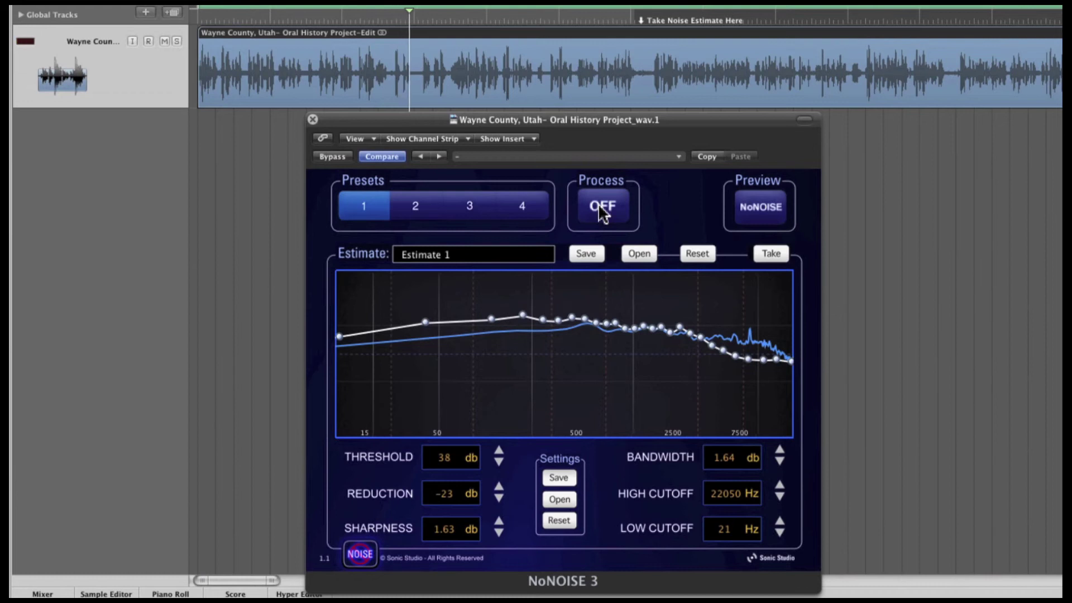
click(599, 208)
click(599, 207)
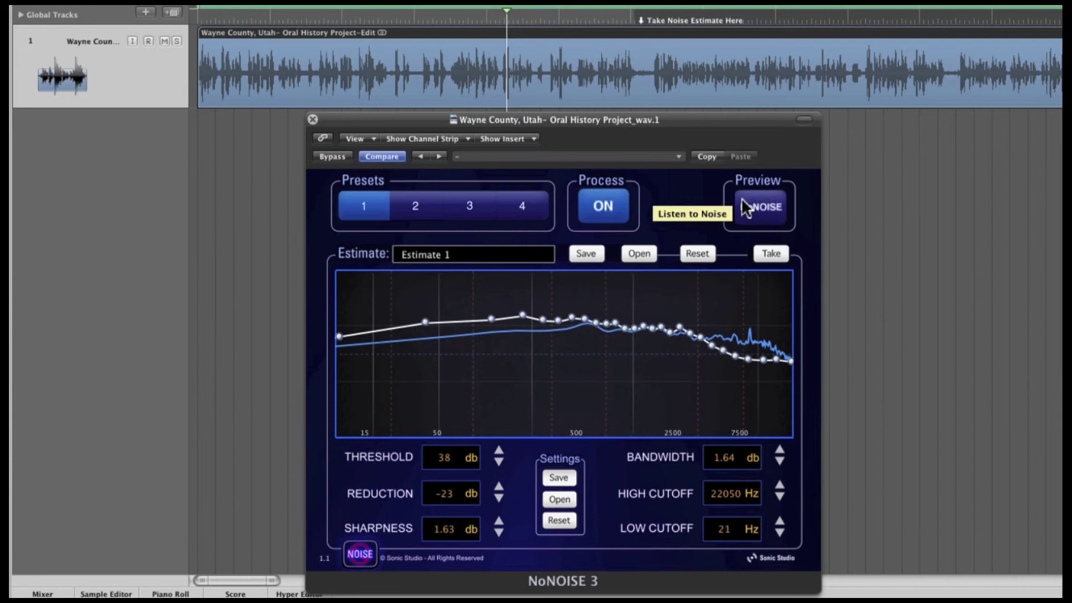
Previewing the removed noise, set Threshold 33 db, Sharpness 1.79, Bandwidth 1.65, then return to the cleaned signal
key(space)
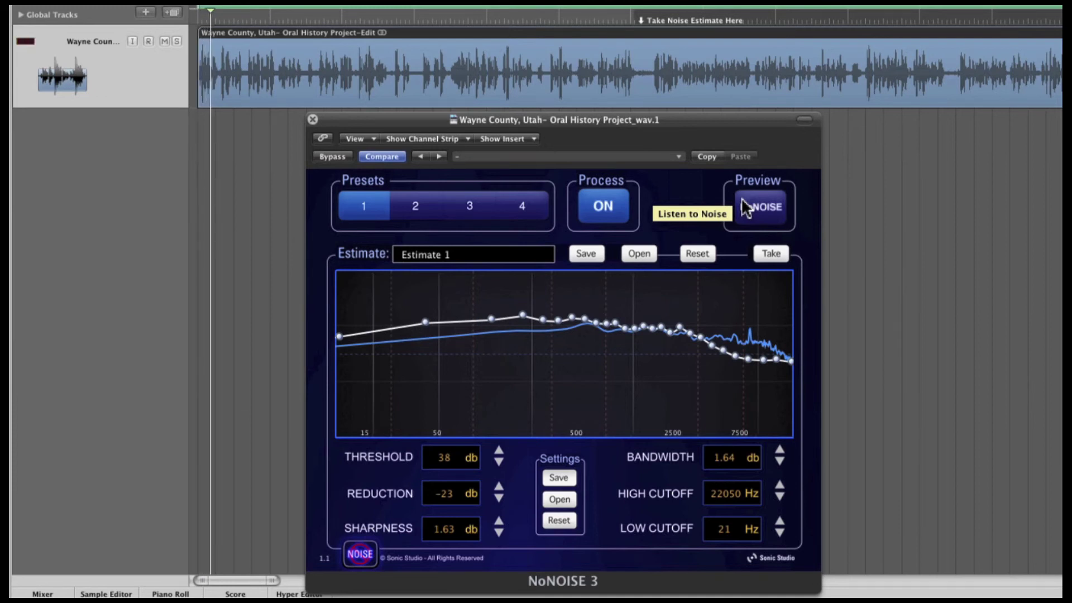
click(743, 202)
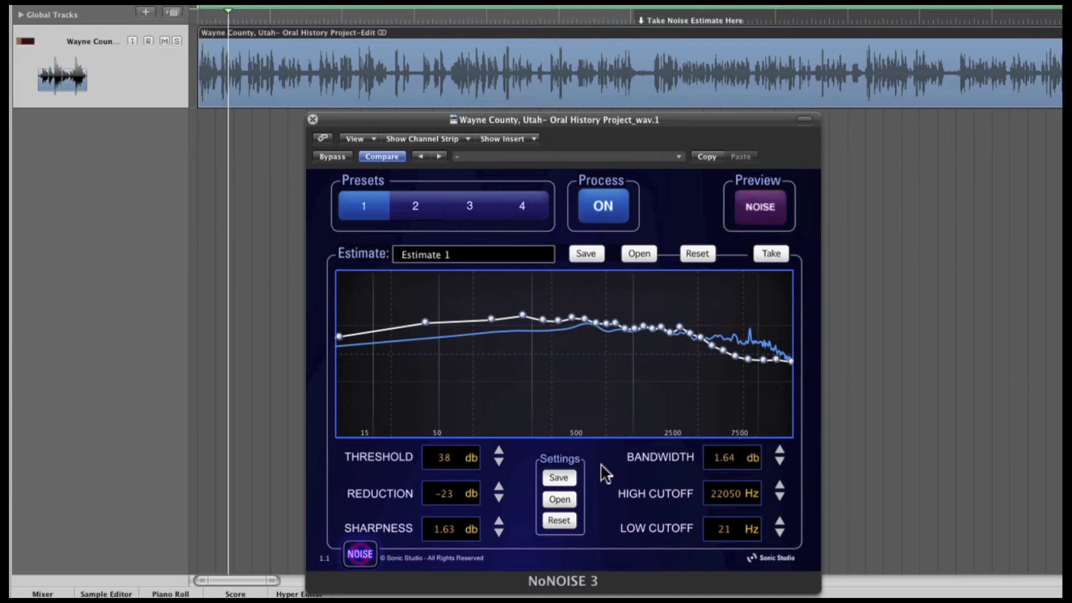
drag(438, 463, 453, 522)
mouse_move(448, 520)
mouse_down()
mouse_move(452, 544)
mouse_move(450, 531)
mouse_up()
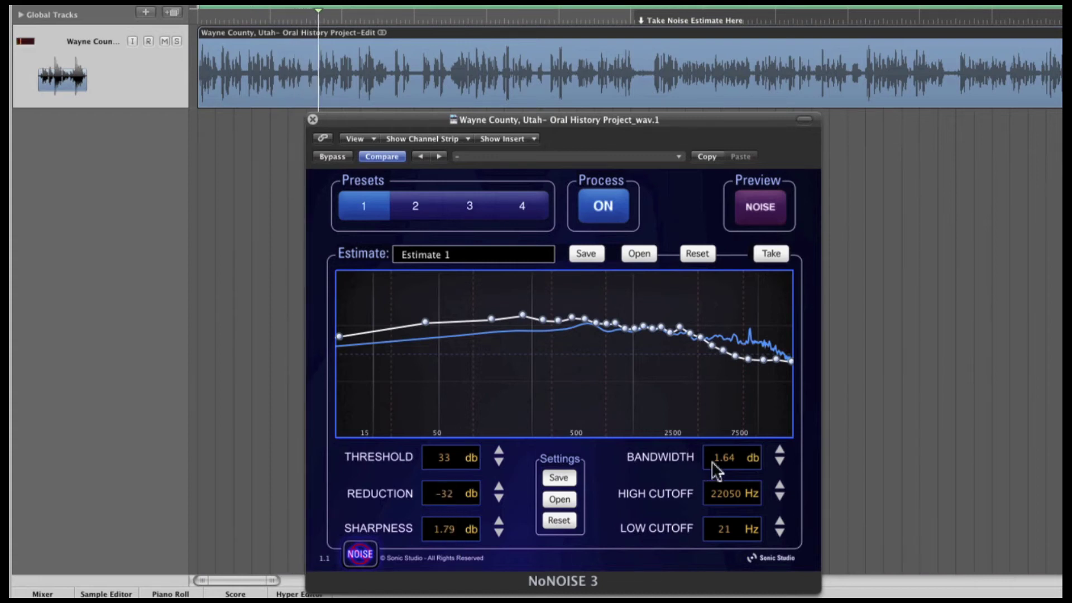
drag(717, 455, 713, 455)
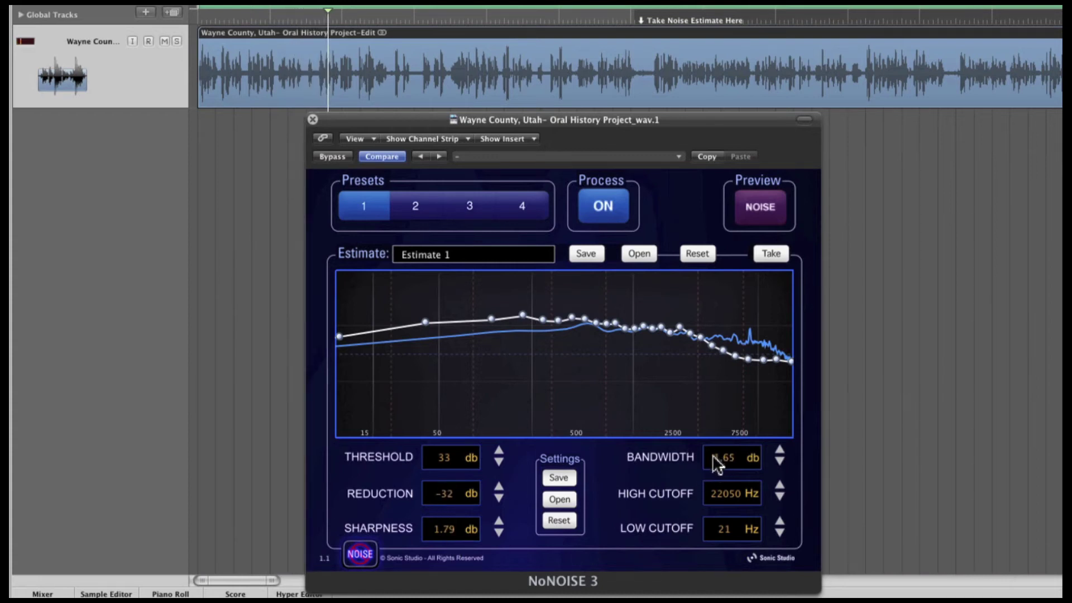
click(758, 203)
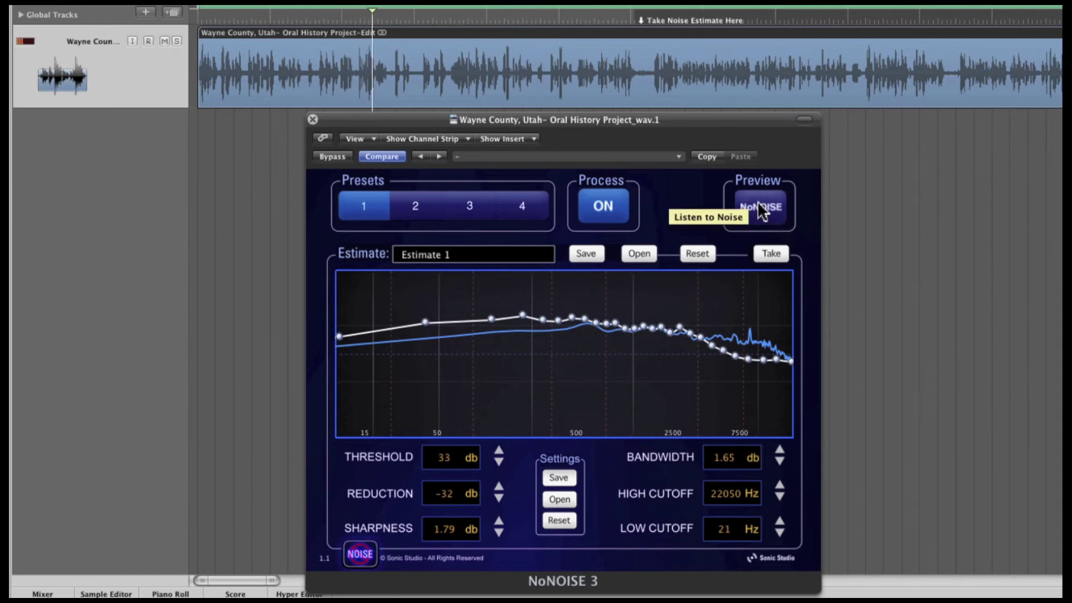
click(759, 204)
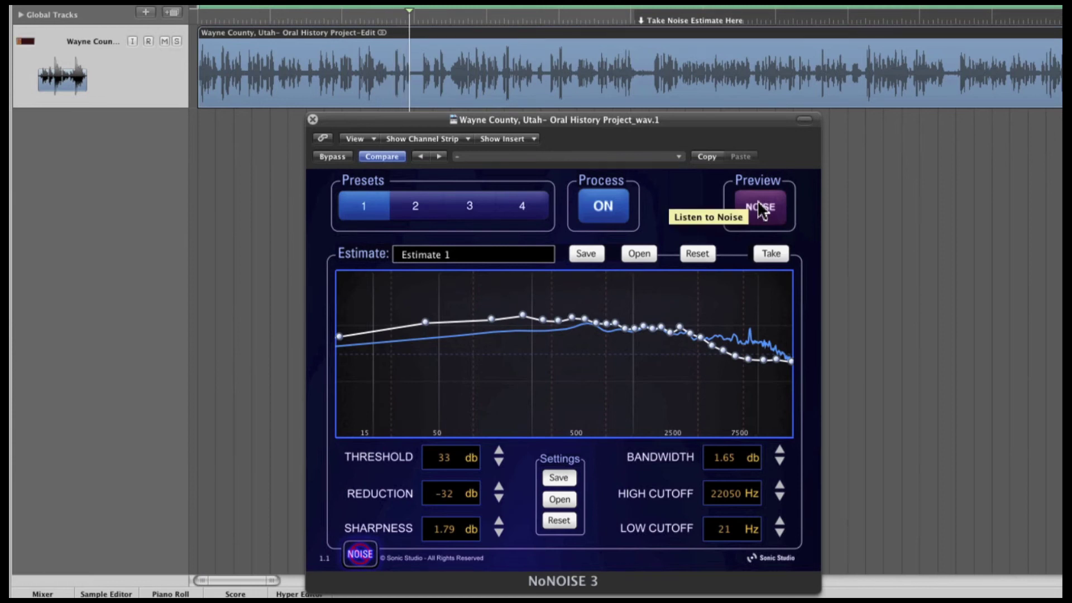
click(759, 205)
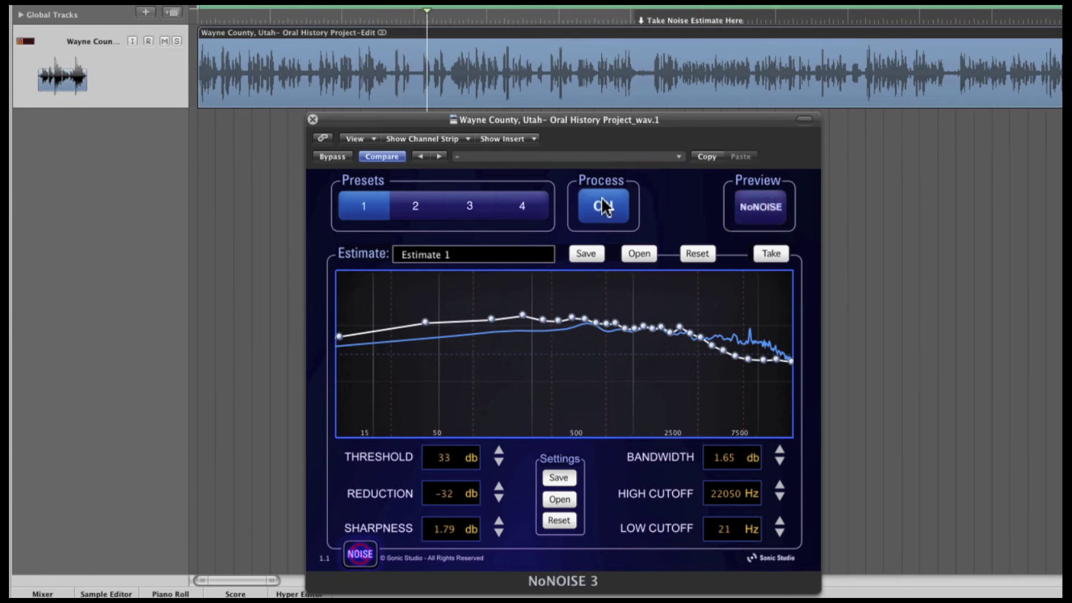
click(603, 205)
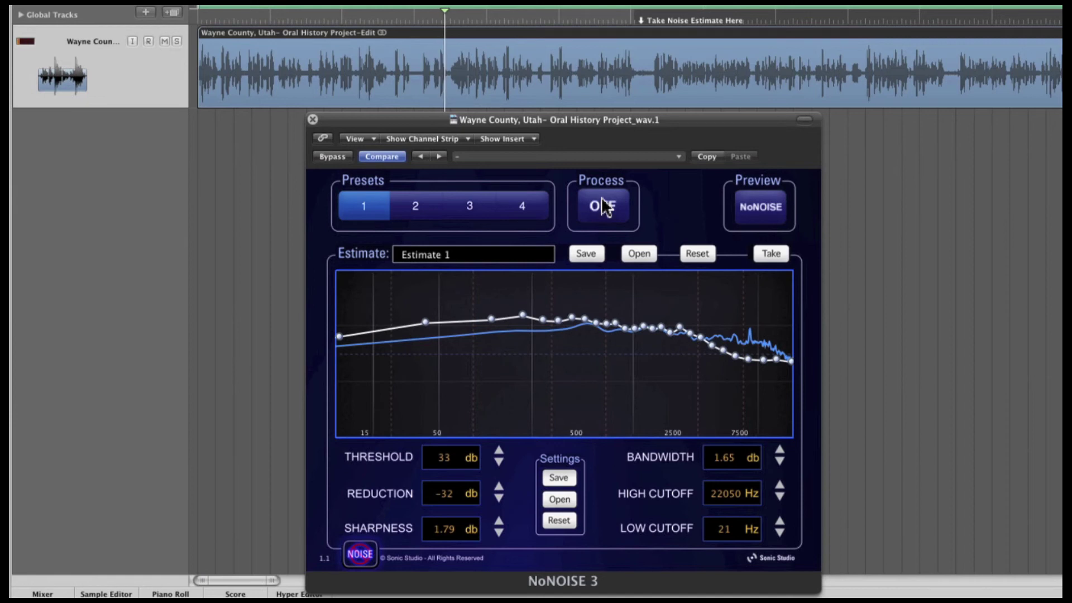
click(603, 206)
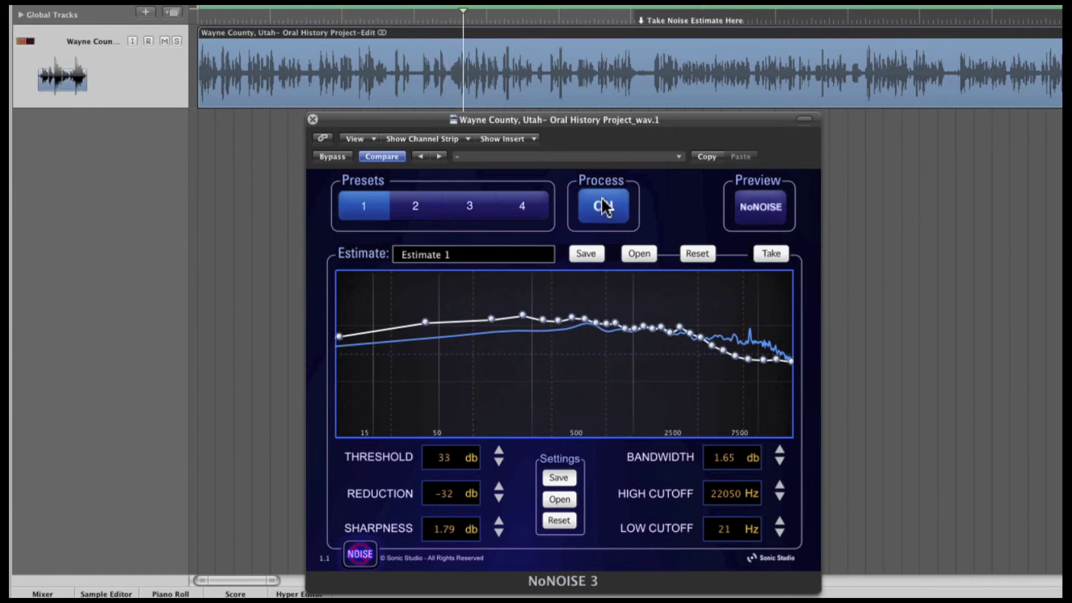
click(603, 205)
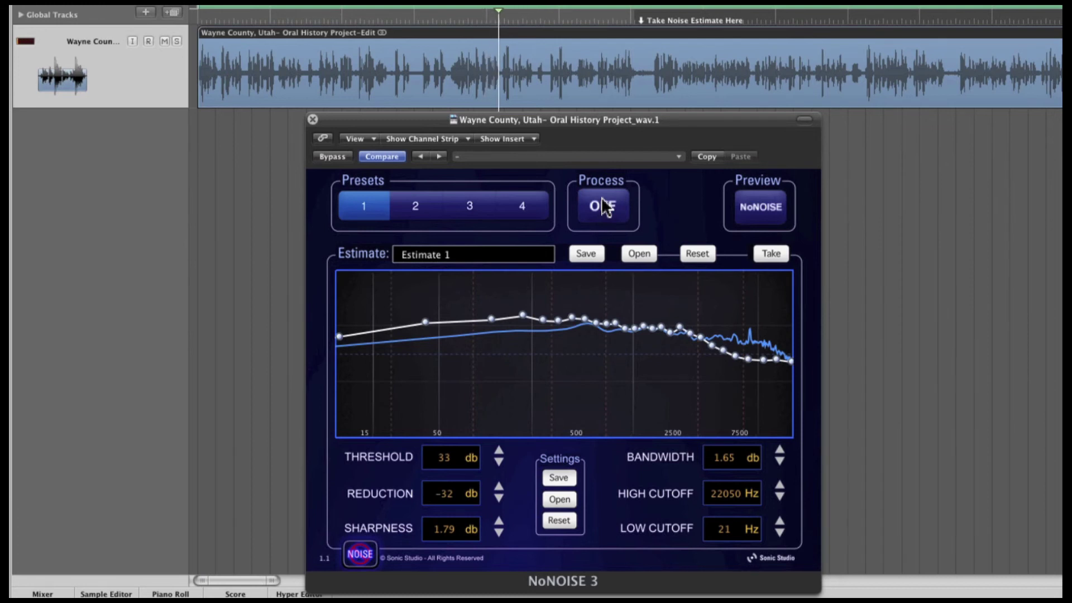
click(604, 206)
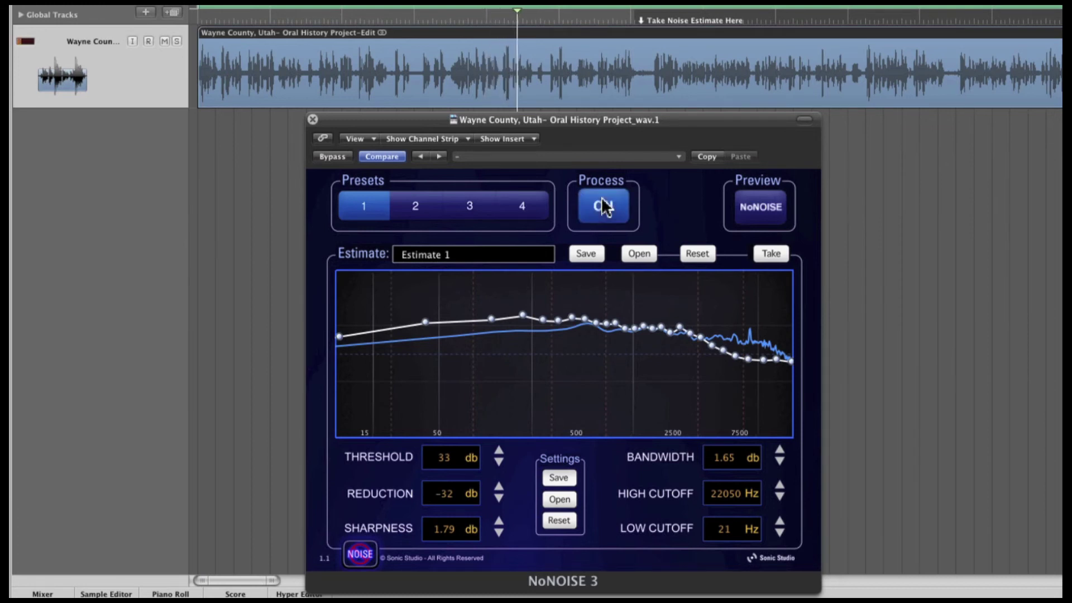
click(604, 206)
click(750, 204)
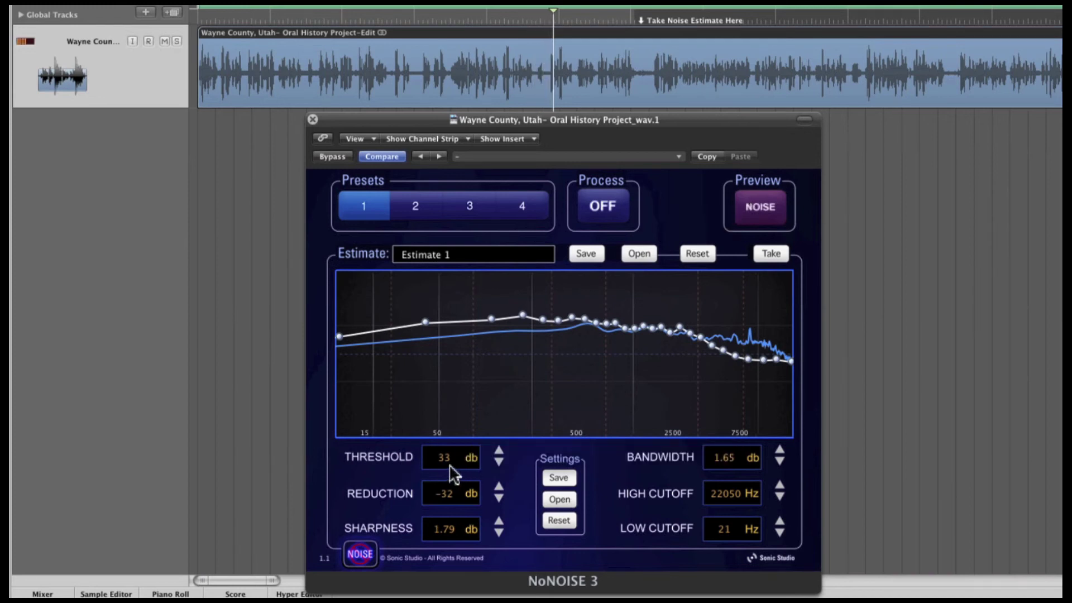
click(595, 207)
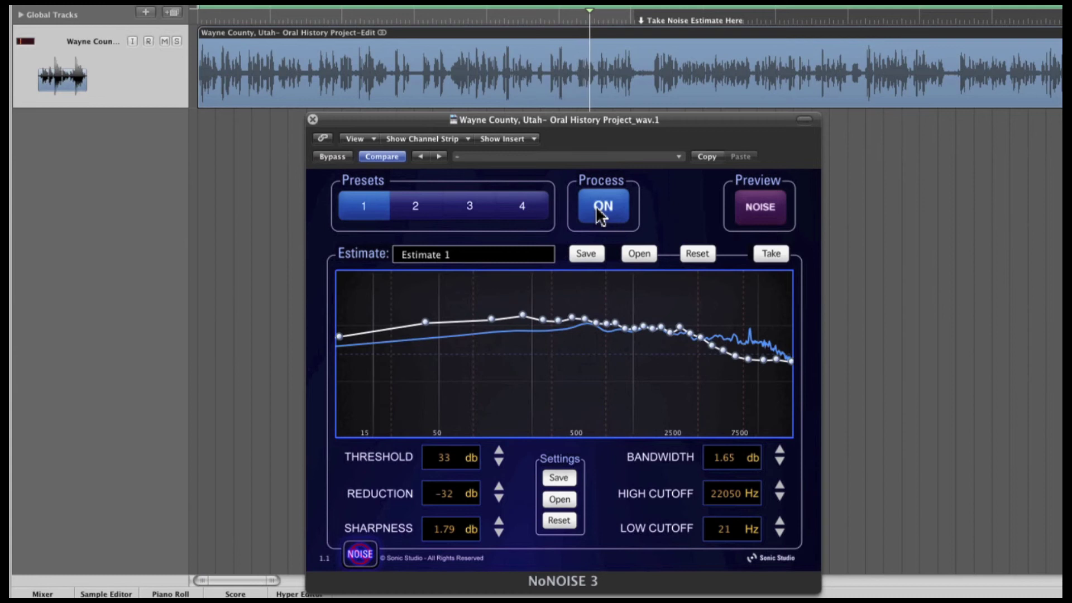
click(745, 206)
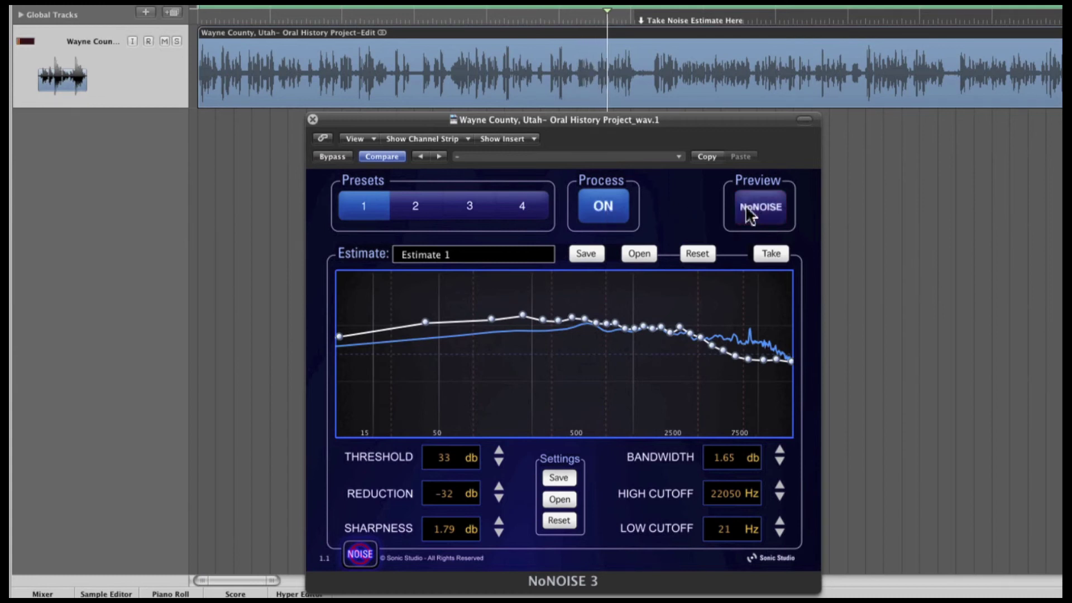
click(600, 214)
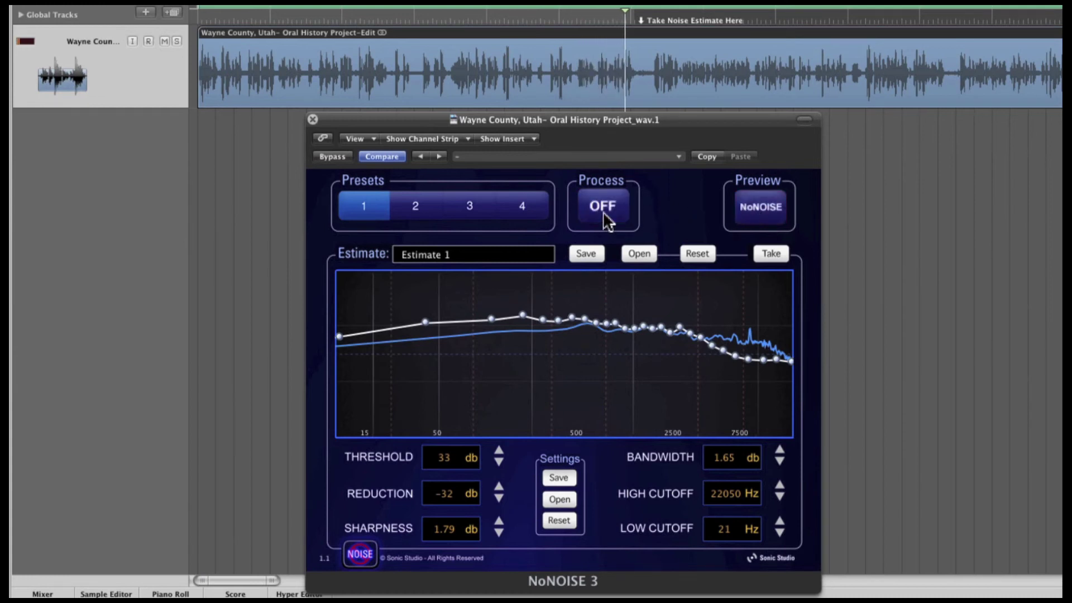
click(602, 209)
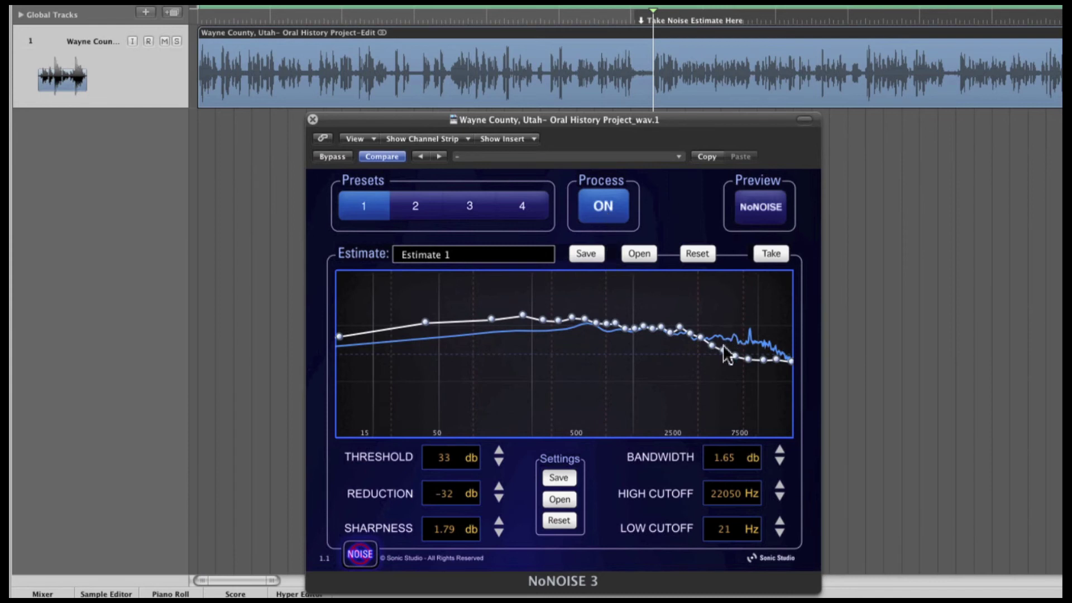
Preview only the removed noise and pull the estimate curve into a sharp spike near 2500 Hz
click(770, 211)
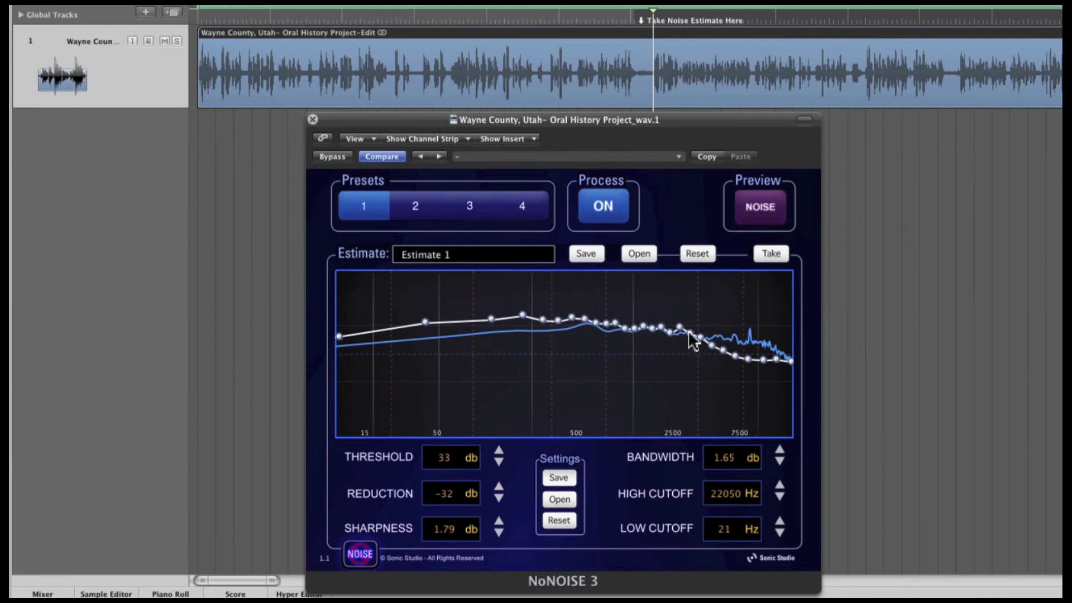
mouse_move(680, 326)
drag(679, 321, 681, 314)
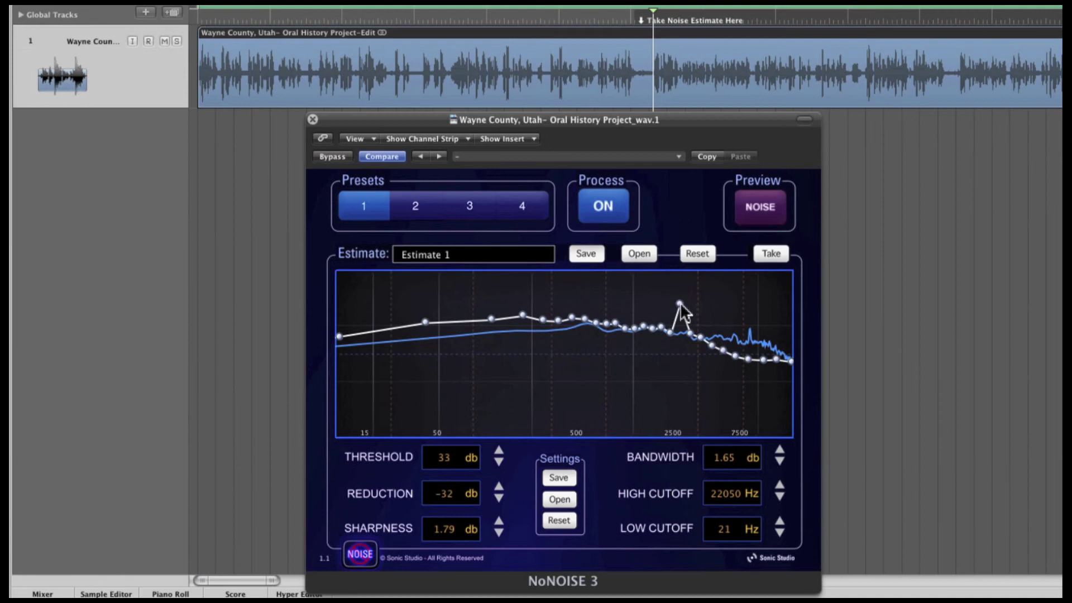
drag(680, 304, 679, 346)
Reshape the curve peaks near 2500, 2300 and 7500 Hz, nudge Threshold up, and set Bandwidth to 1.68
key(space)
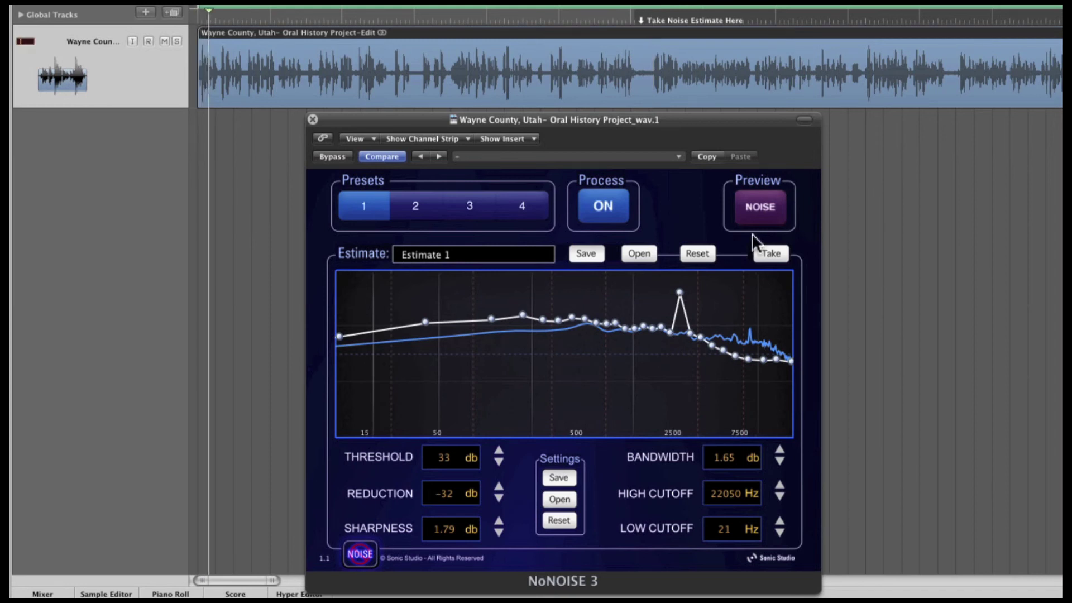
mouse_move(678, 290)
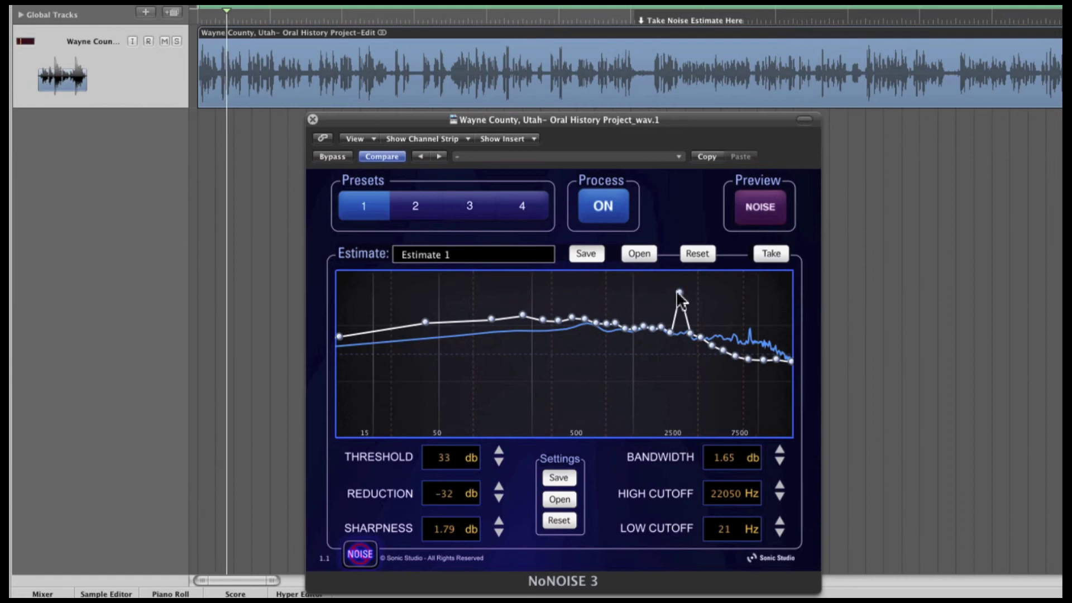
mouse_move(678, 290)
mouse_down()
mouse_move(677, 394)
mouse_move(689, 285)
mouse_up()
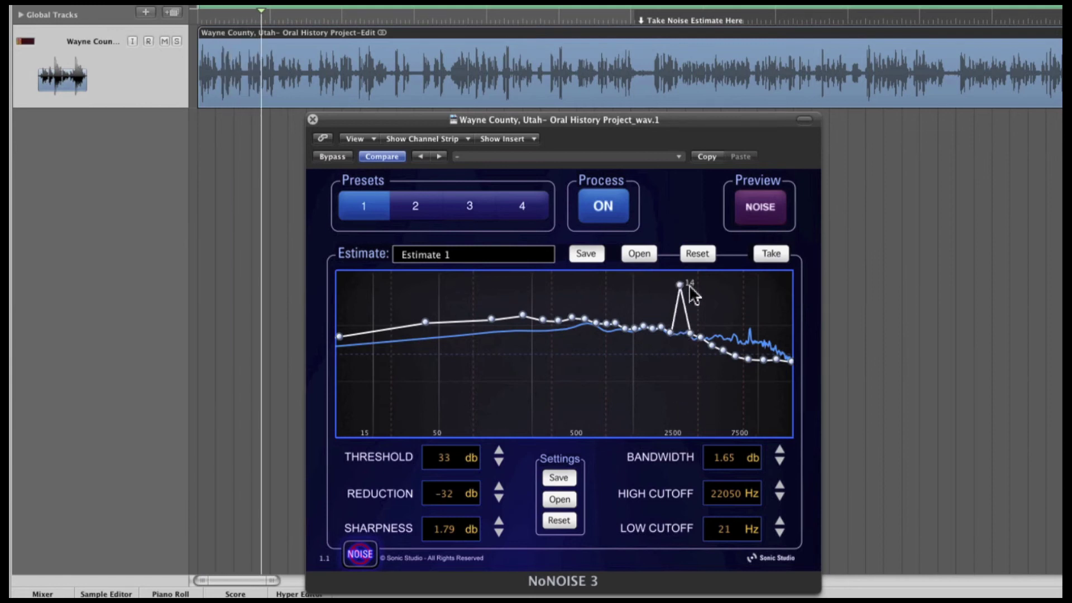
drag(662, 330, 701, 322)
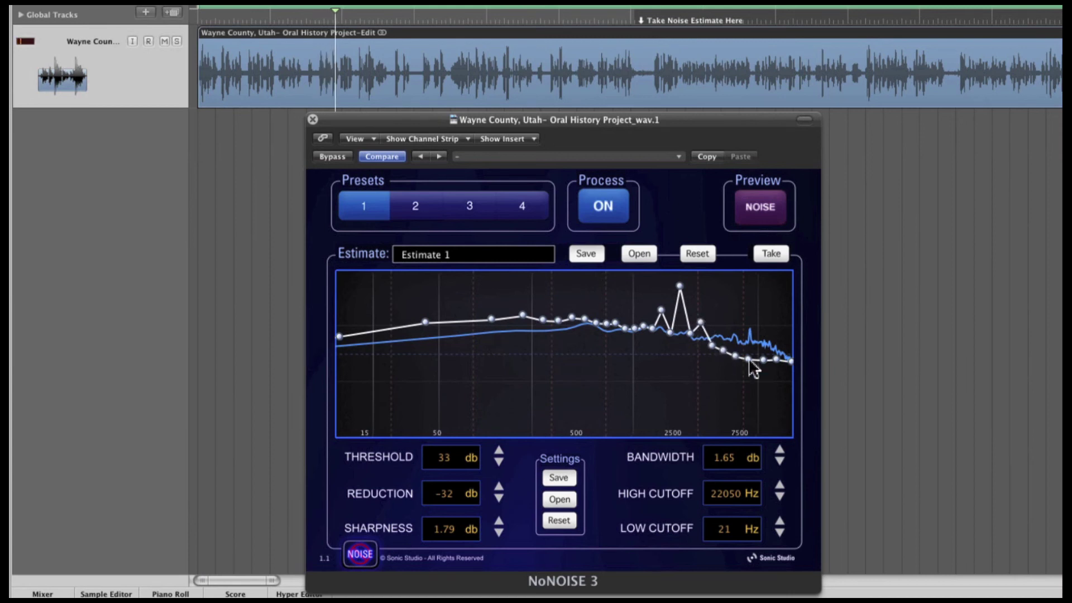
drag(750, 359, 748, 337)
mouse_move(445, 455)
mouse_down()
mouse_move(459, 461)
mouse_move(445, 510)
mouse_move(446, 464)
mouse_up()
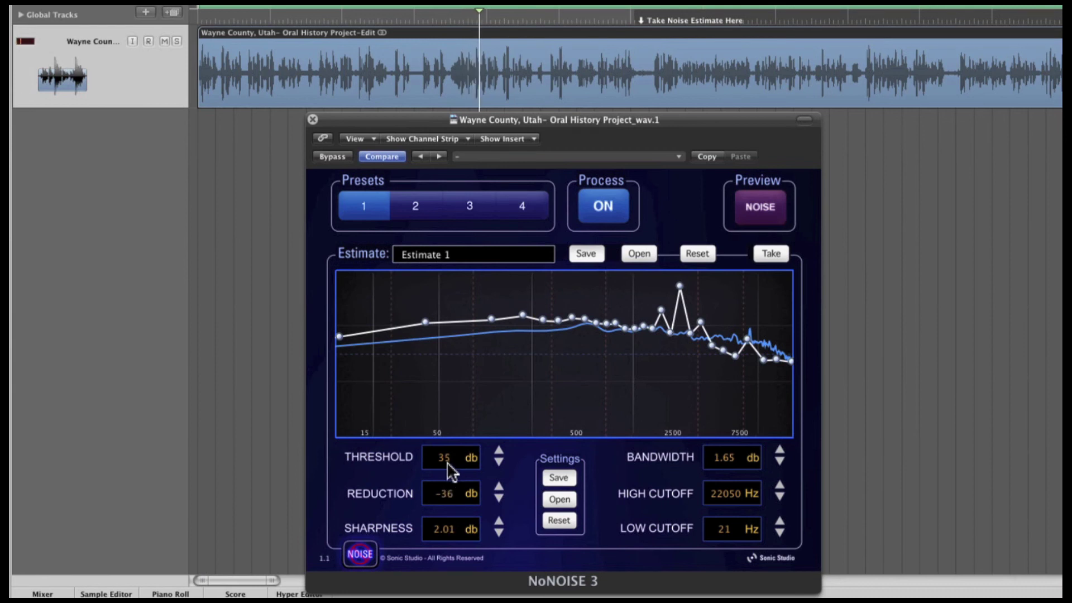
drag(718, 471, 723, 464)
Return Preview to the denoised output and compare by toggling Process and the noise preview
click(605, 207)
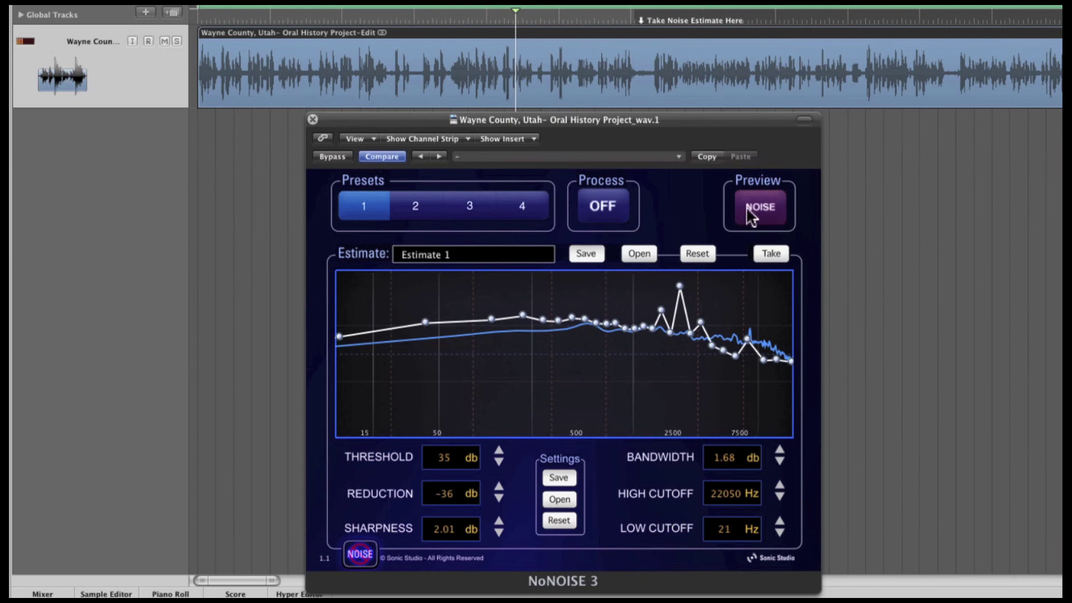
click(761, 207)
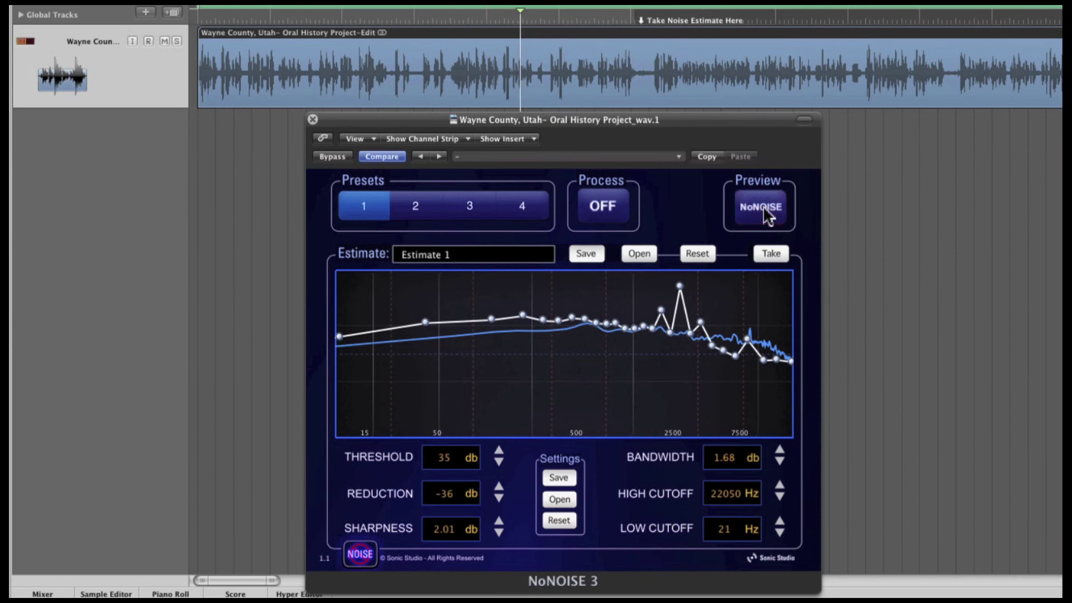
click(603, 211)
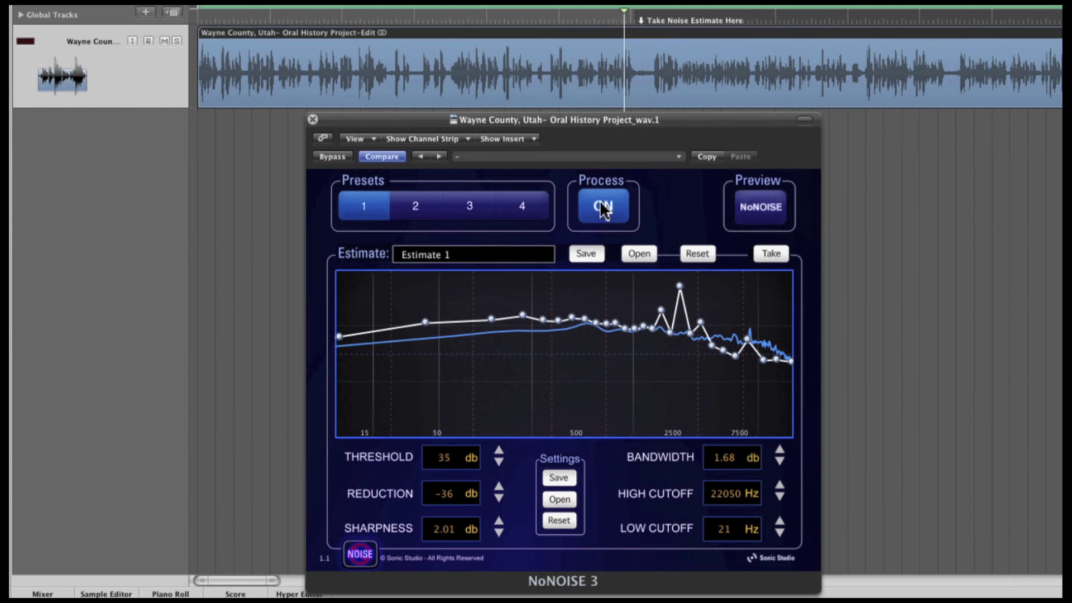
click(601, 204)
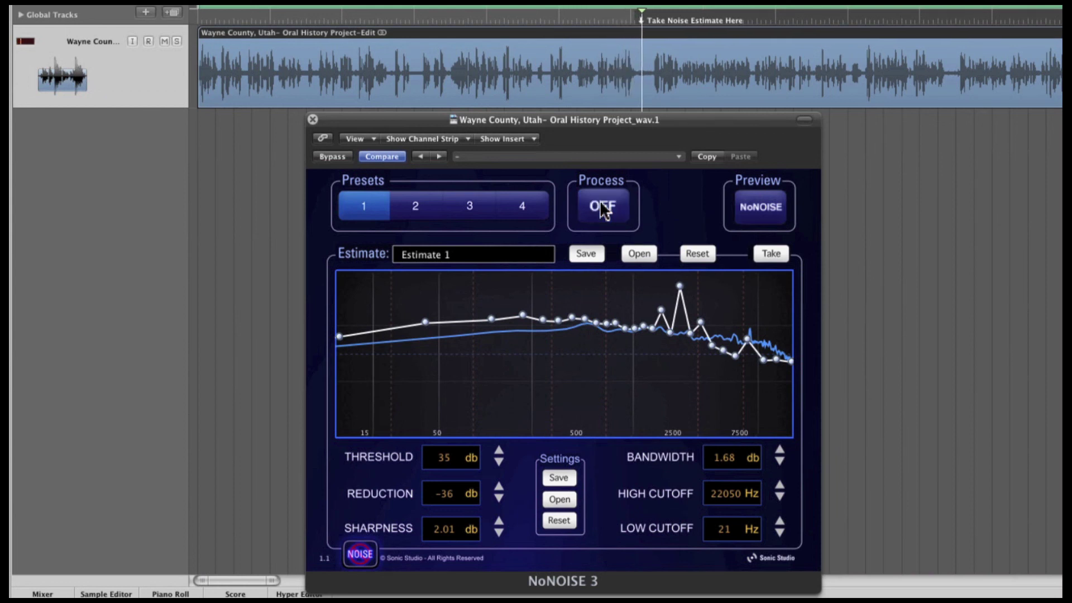
click(601, 204)
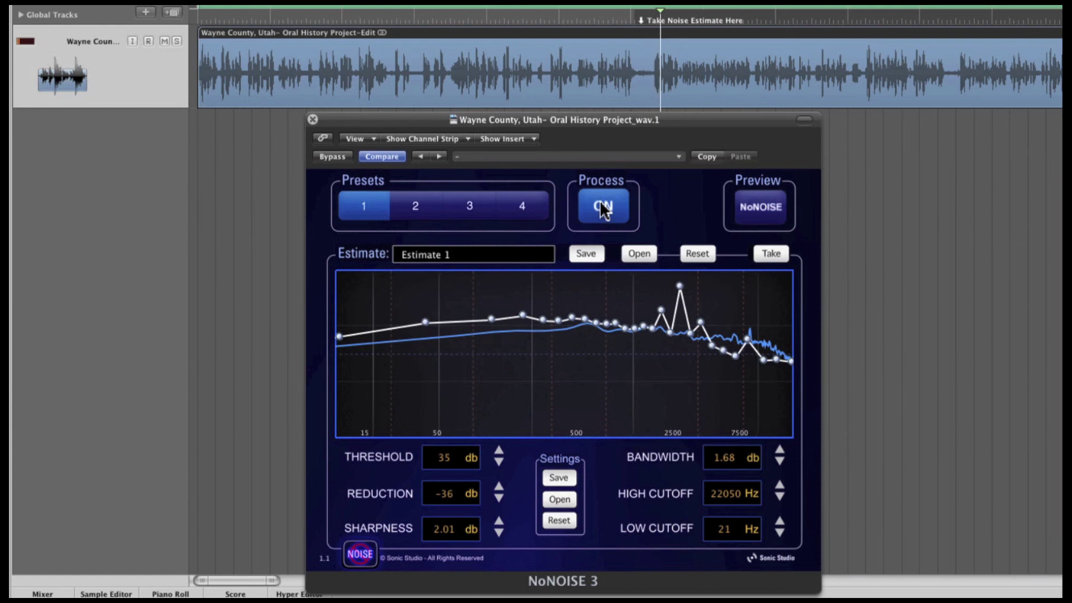
click(753, 202)
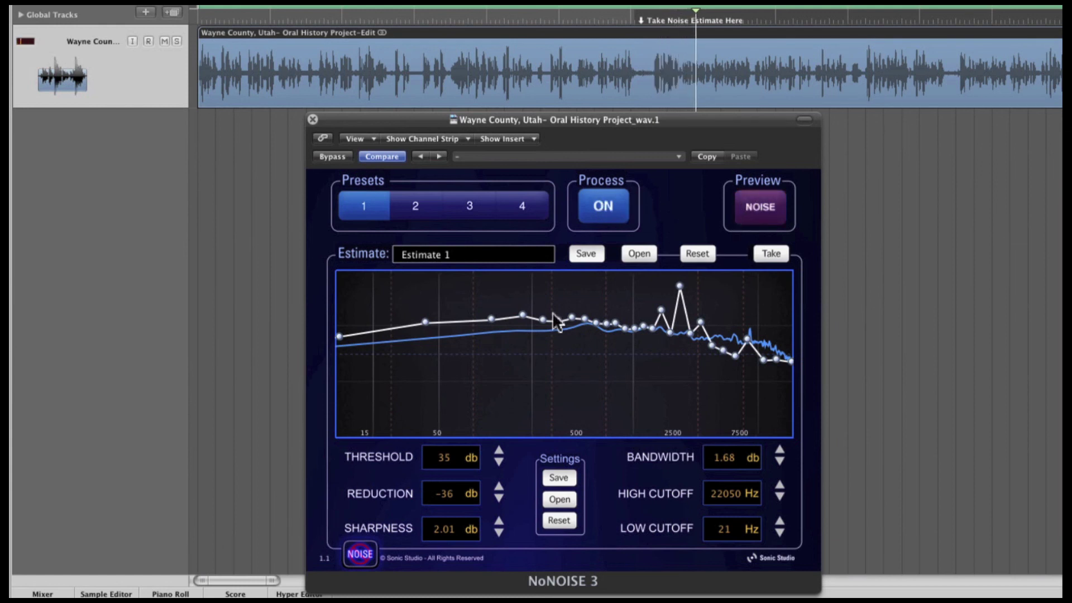
click(753, 212)
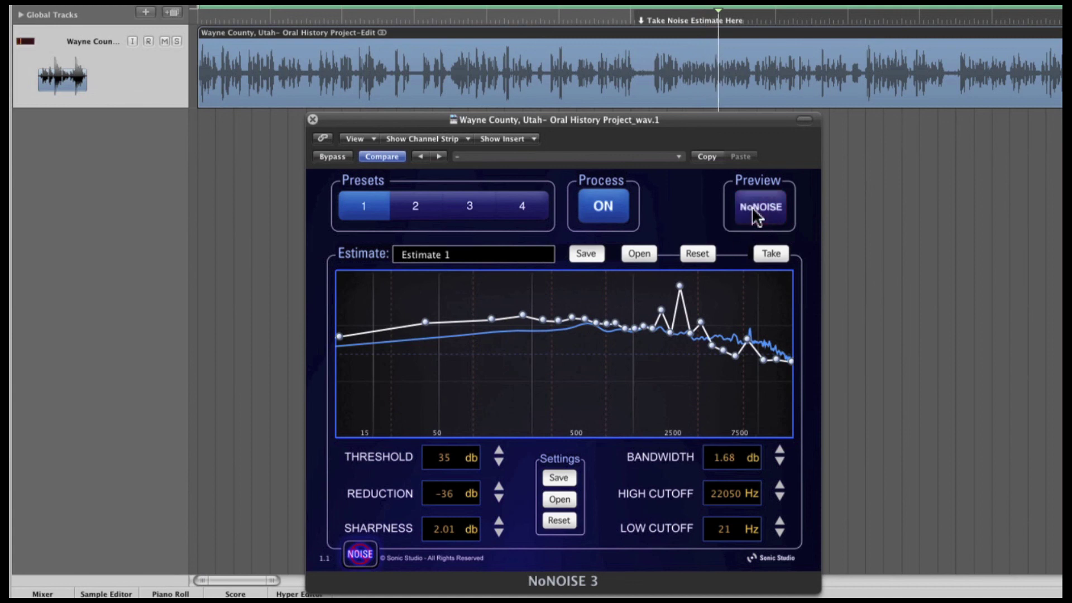
Add a raised curve point right of the 3 kHz peak and turn Process back ON
click(601, 211)
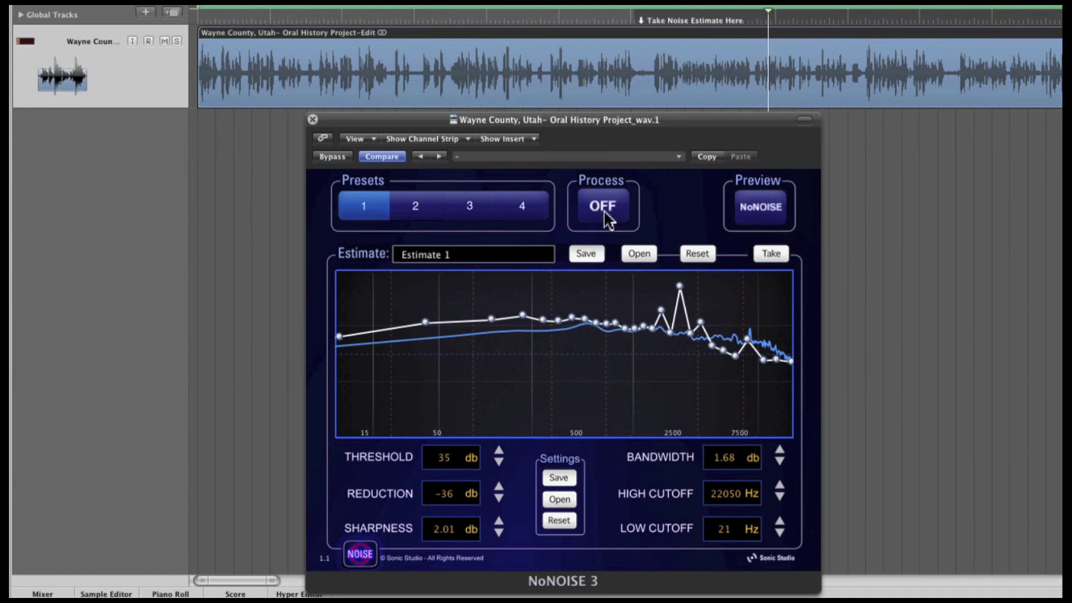
click(701, 317)
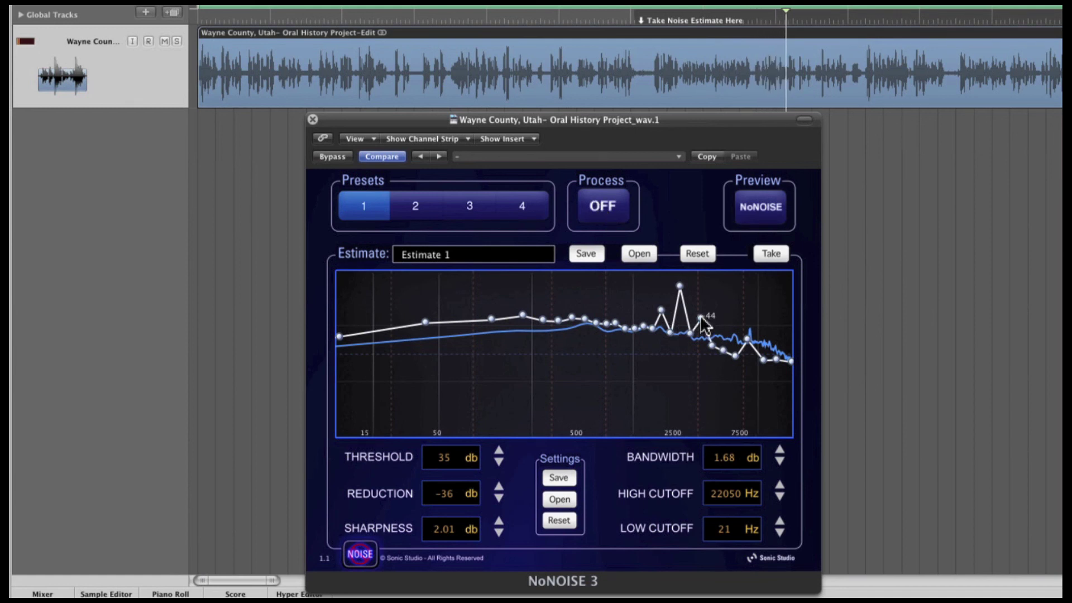
click(608, 197)
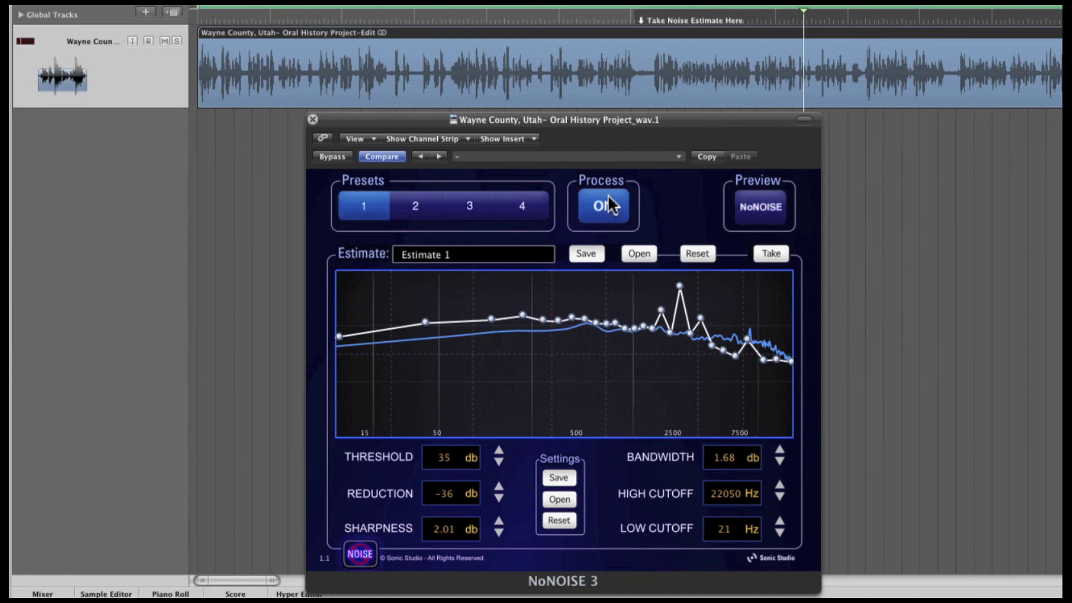